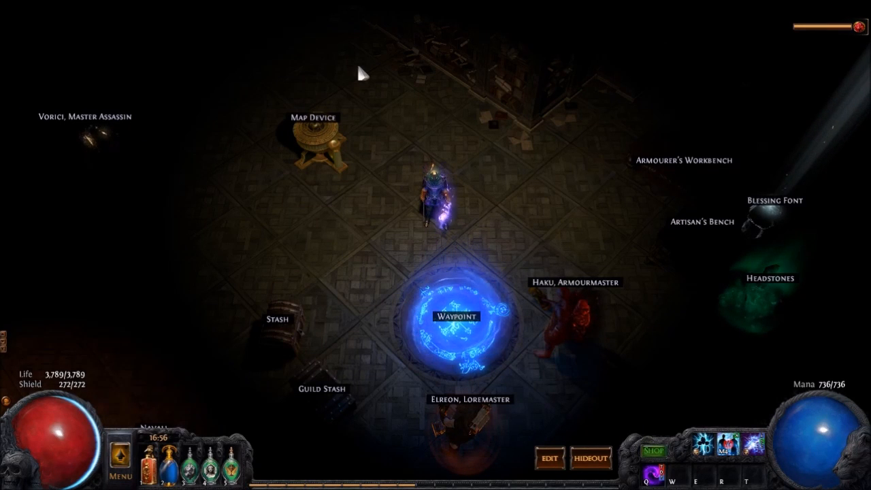
# - Leave the game for the browser and reach the AutoHotkey downloads page
pyautogui.click(469, 161)
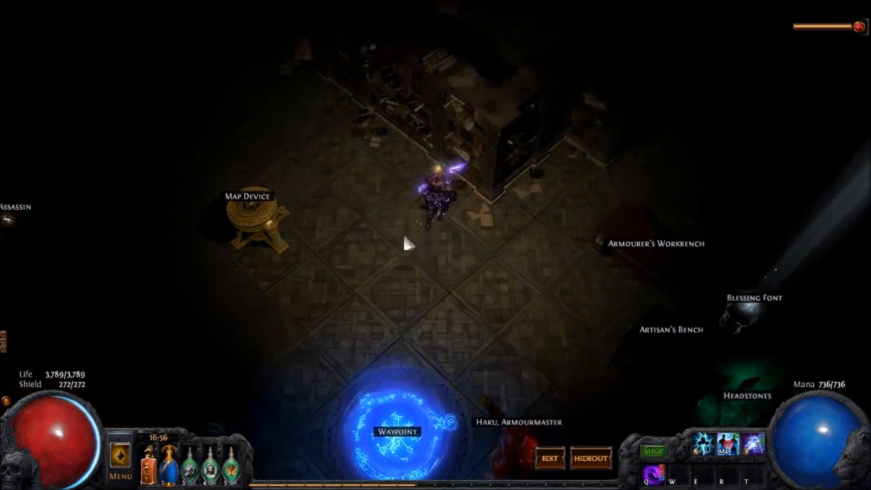
pyautogui.click(403, 233)
pyautogui.click(421, 239)
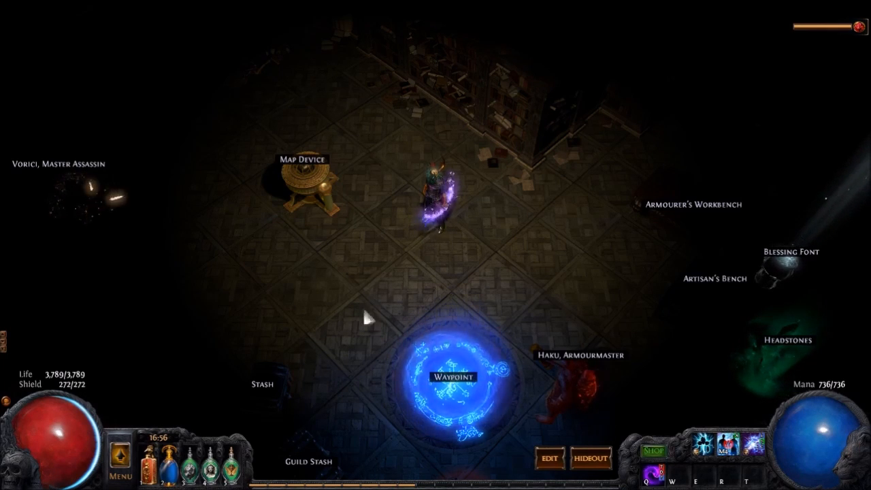
pyautogui.press('super')
pyautogui.click(239, 480)
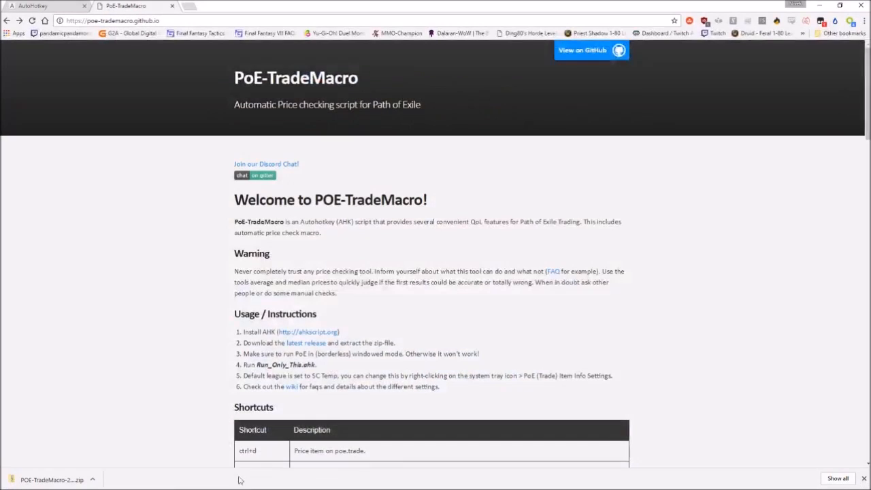
pyautogui.click(42, 4)
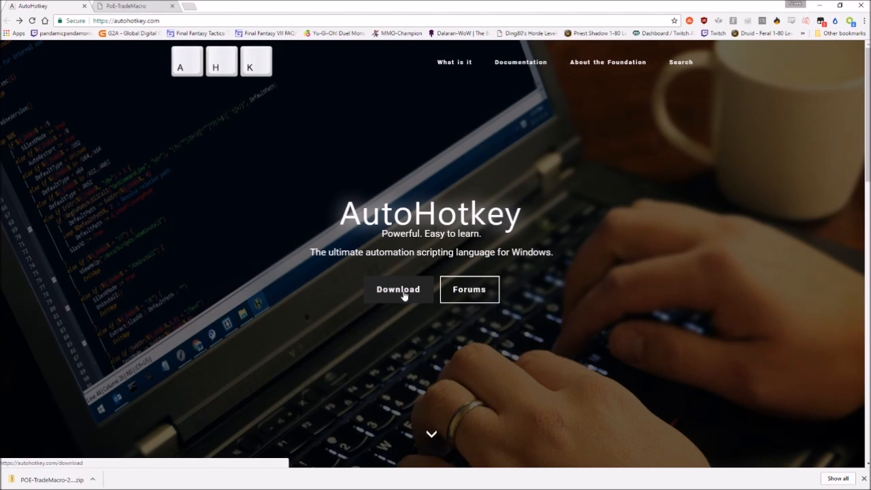
pyautogui.click(379, 276)
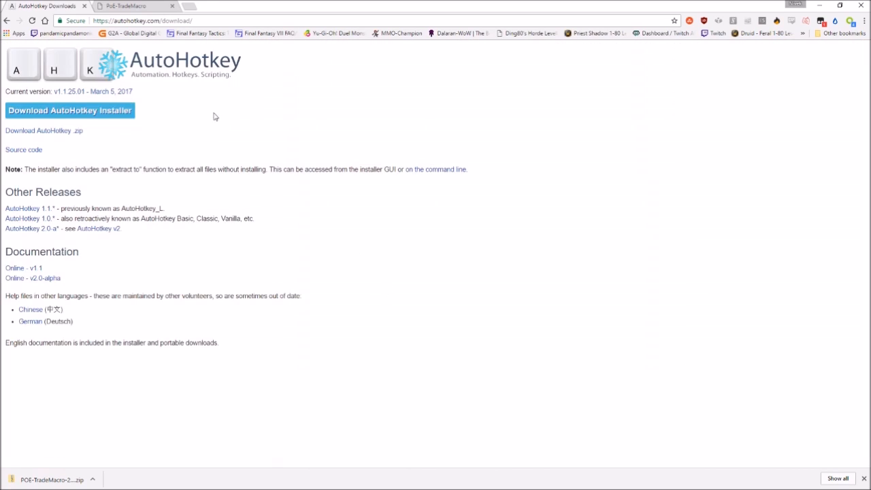
# - Download the AutoHotkey installer to Downloads and install it with Express Installation
pyautogui.click(80, 117)
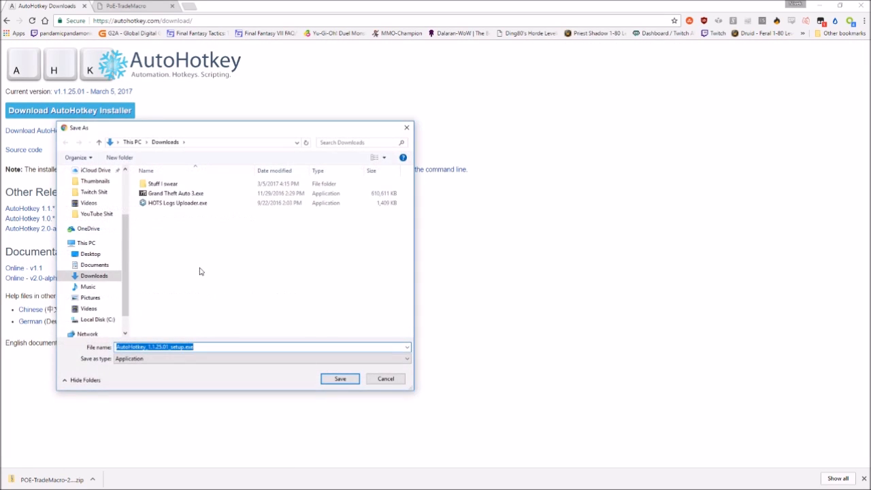
pyautogui.click(340, 378)
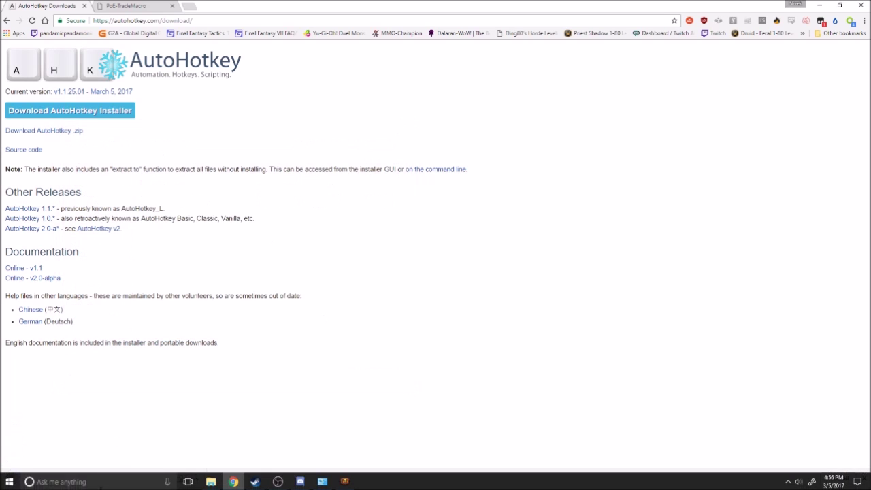
pyautogui.click(73, 479)
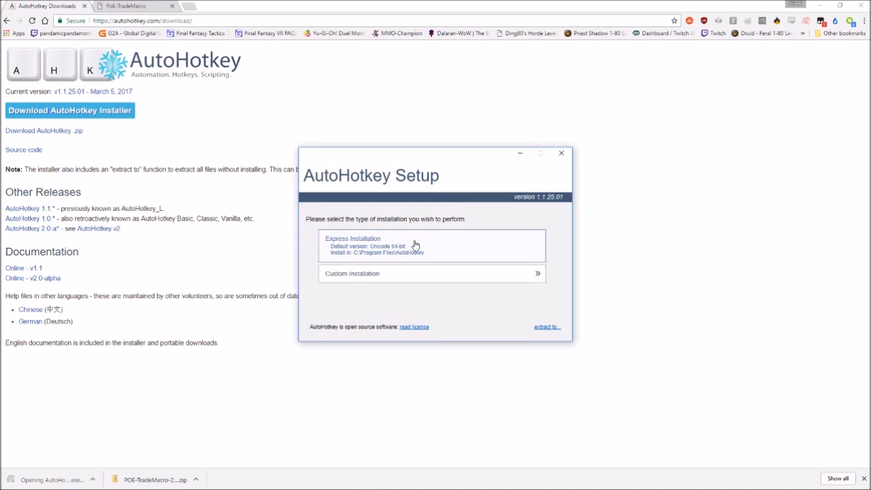
pyautogui.click(413, 241)
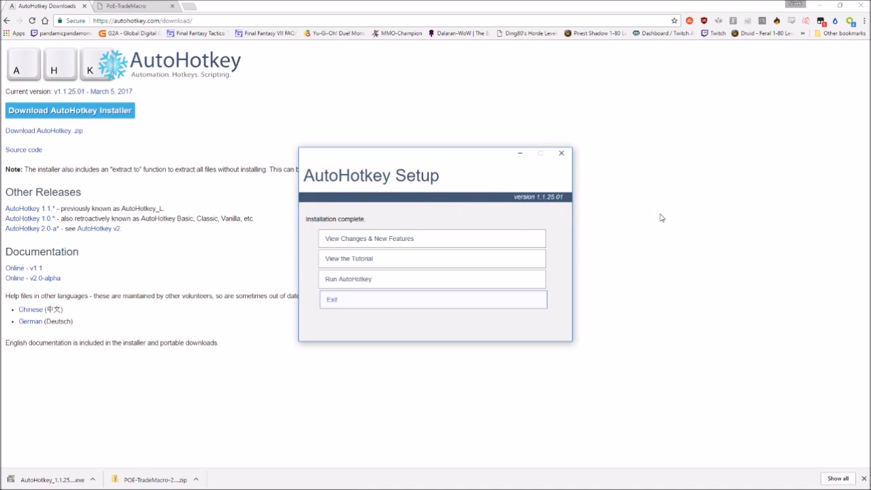
pyautogui.click(359, 309)
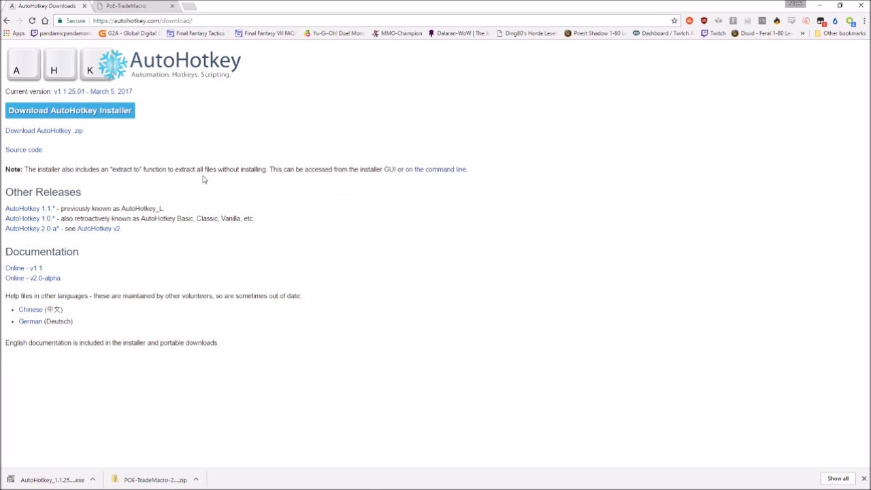
# - Save POE-TradeMacro-2.0.0.zip from the latest GitHub release into Downloads
pyautogui.click(115, 4)
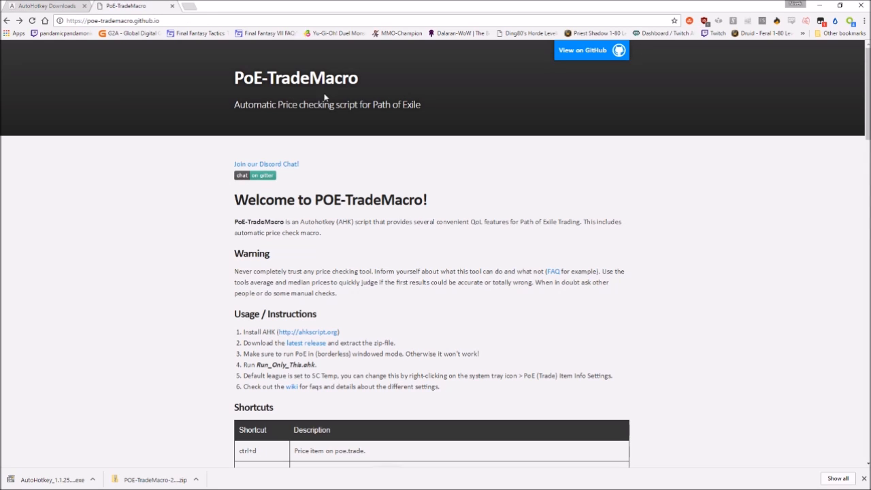
pyautogui.scroll(-1, 342, 303)
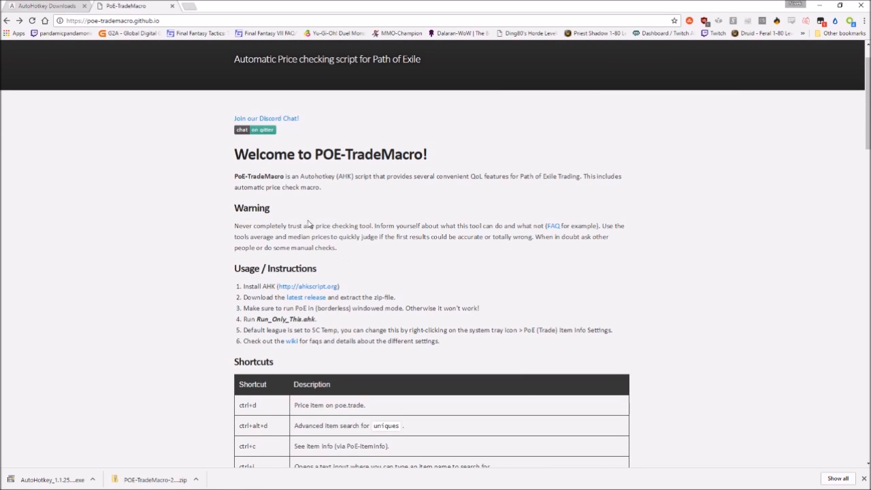
pyautogui.scroll(-1, 309, 225)
pyautogui.scroll(-1, 234, 401)
pyautogui.scroll(-4, 378, 337)
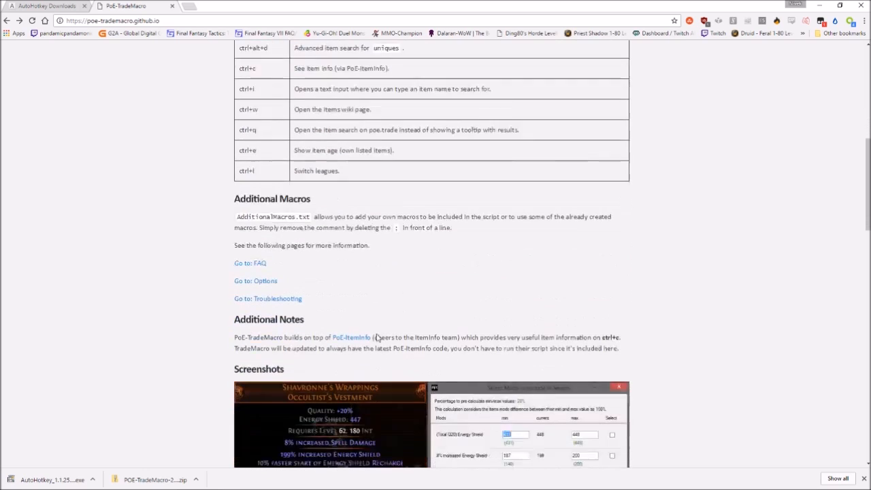
pyautogui.scroll(-1, 378, 337)
pyautogui.scroll(4, 327, 333)
pyautogui.scroll(2, 338, 213)
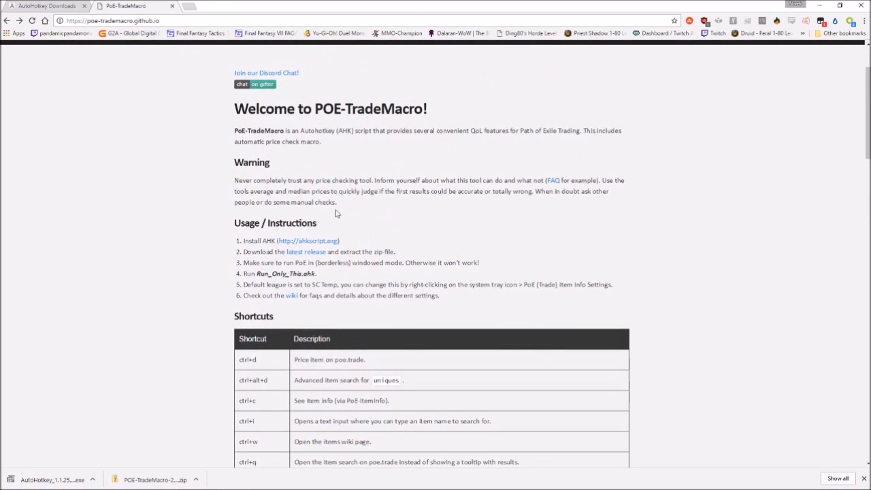
pyautogui.click(296, 257)
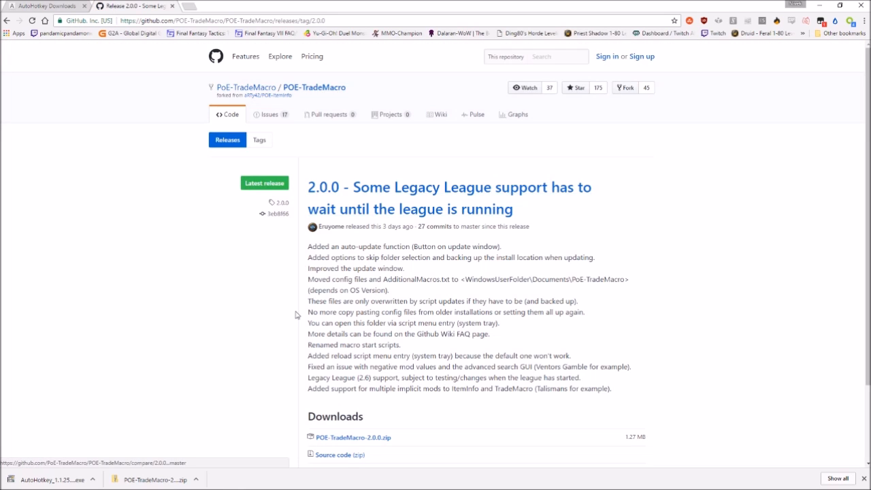
pyautogui.scroll(-3, 344, 267)
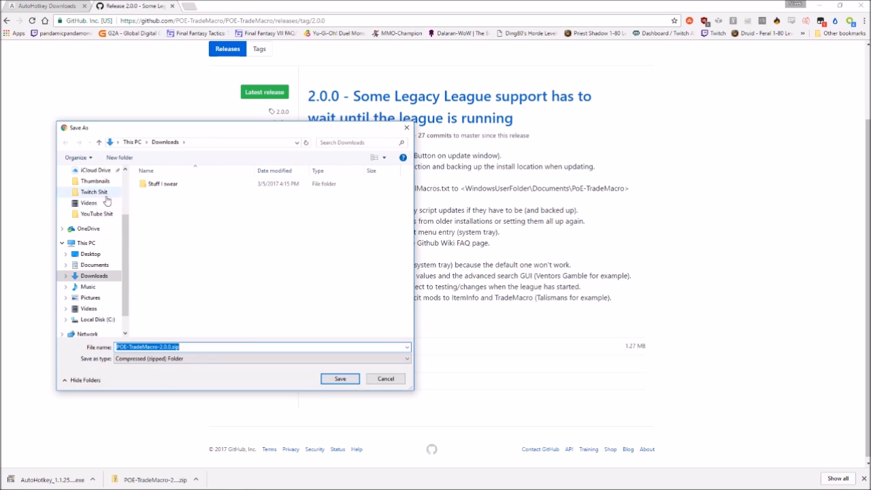
pyautogui.click(358, 378)
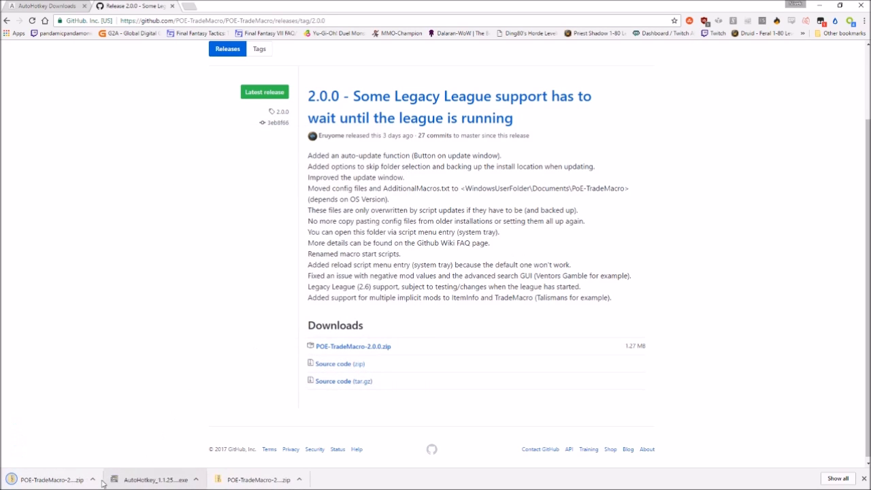
# - Show the downloaded zip in its folder and start a 7-Zip extraction
pyautogui.click(92, 480)
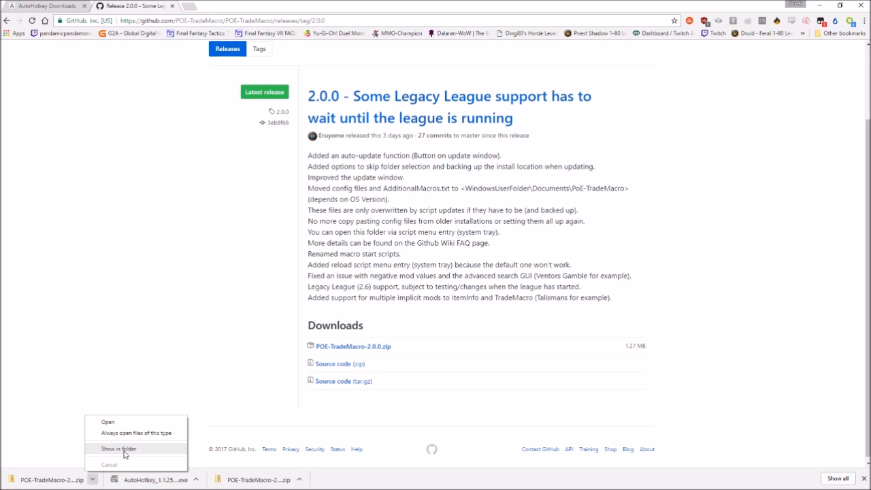
pyautogui.click(124, 450)
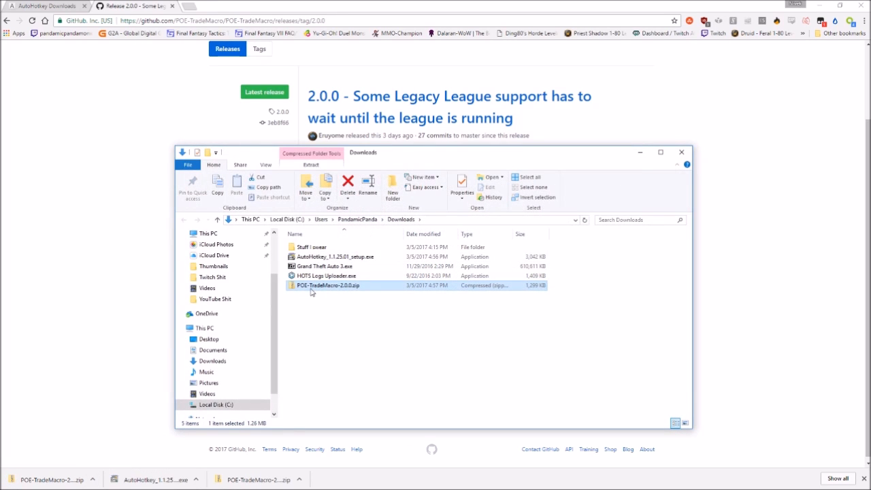
pyautogui.rightClick(313, 289)
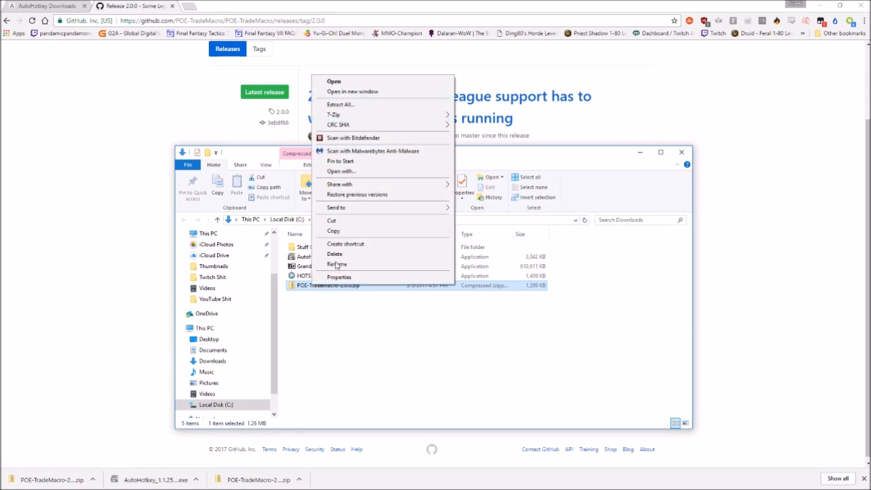
pyautogui.moveTo(334, 115)
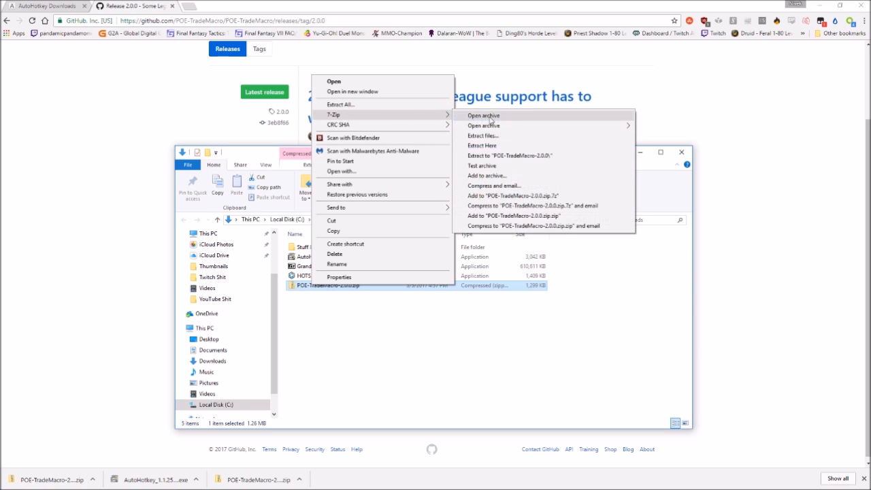
pyautogui.click(491, 134)
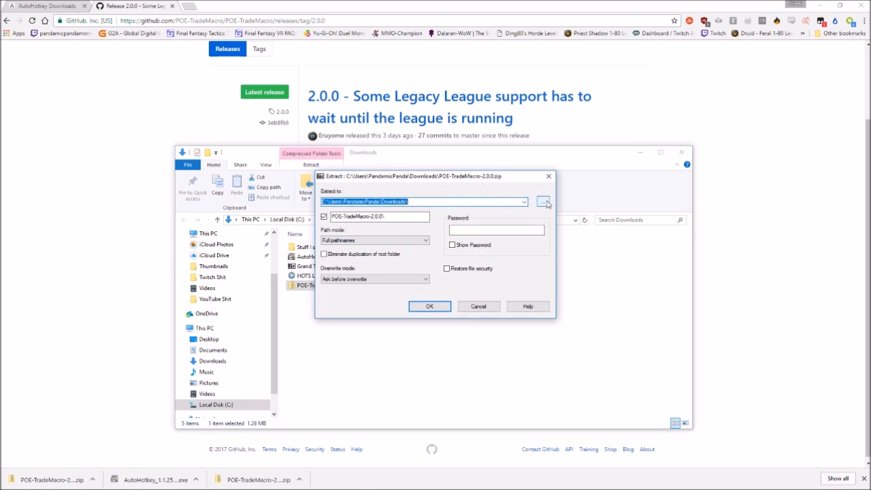
# - Extract the archive into Documents\AHK Scripts and go to Documents
pyautogui.click(544, 203)
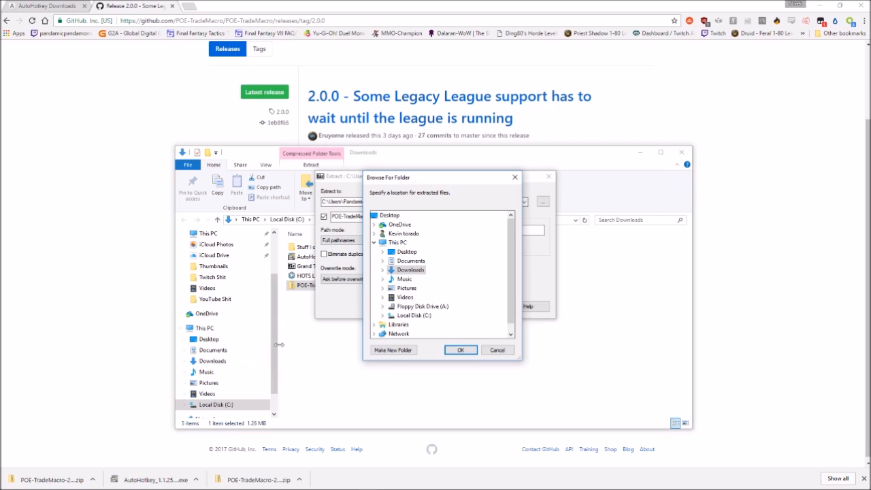
pyautogui.doubleClick(402, 261)
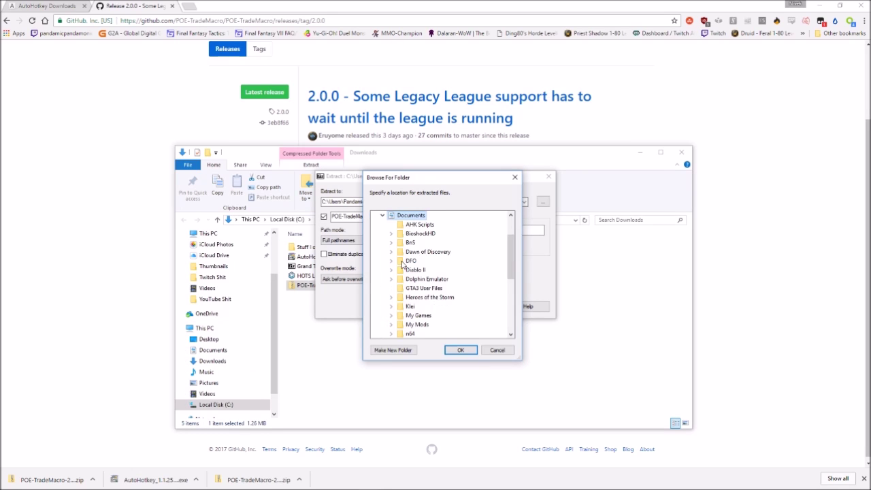
pyautogui.click(417, 224)
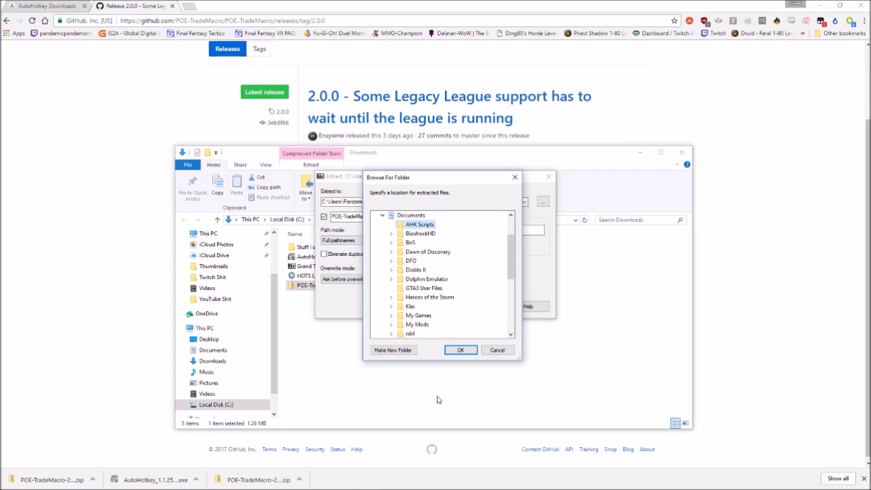
pyautogui.click(460, 350)
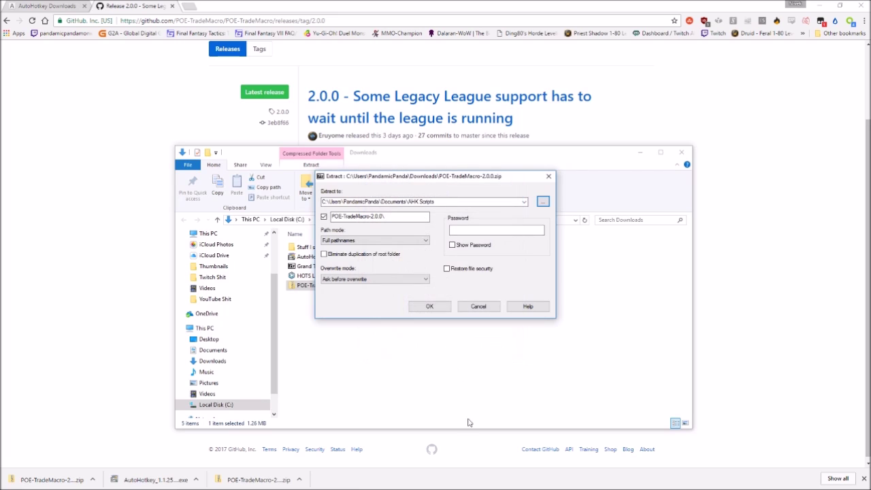
pyautogui.click(439, 311)
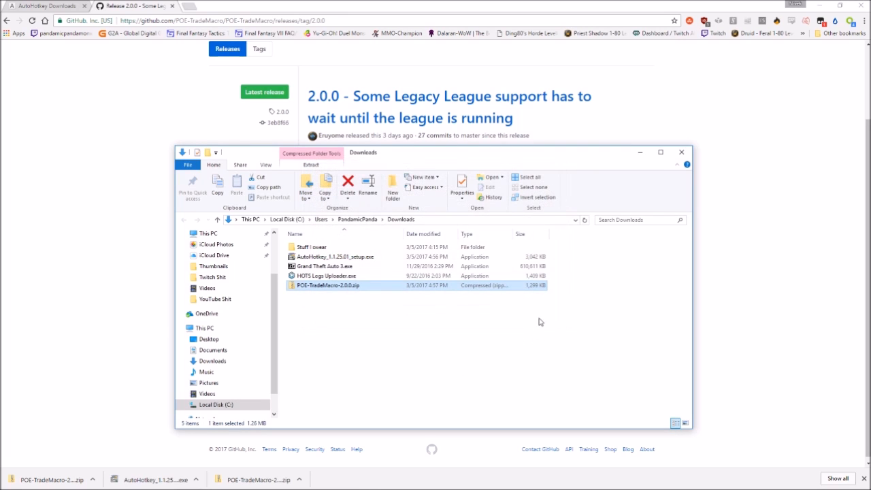
pyautogui.click(217, 352)
# - Launch Run_TradeMacro.ahk from AHK Scripts\POE-TradeMacro-2.0.0
pyautogui.doubleClick(362, 249)
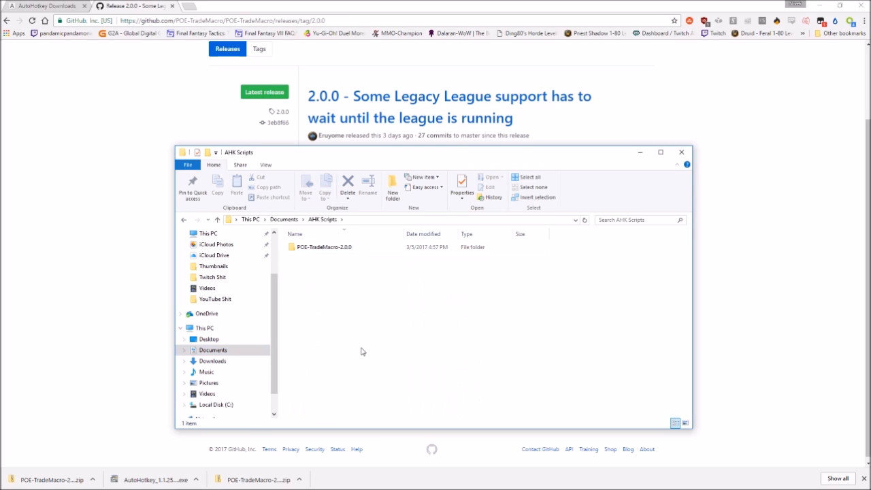
pyautogui.doubleClick(345, 251)
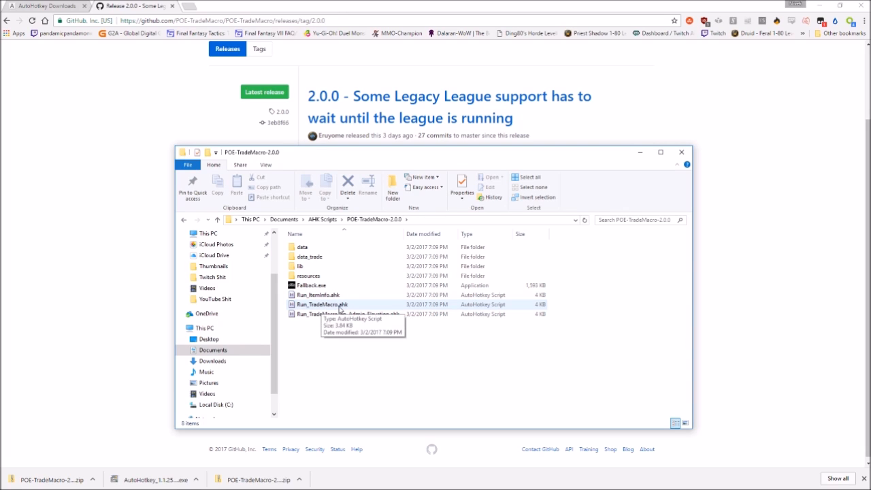
pyautogui.doubleClick(339, 307)
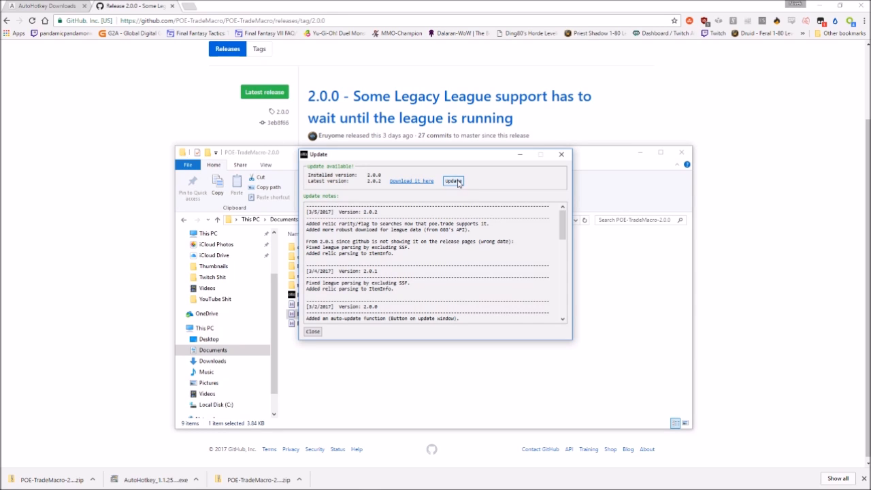
# - Update the macro to version 2.0.2 into the POE-TradeMacro folder
pyautogui.click(453, 181)
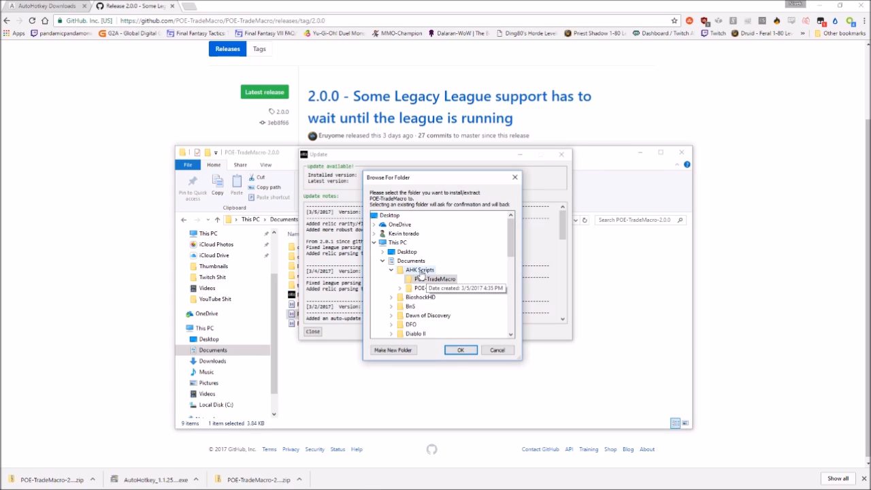
pyautogui.click(429, 279)
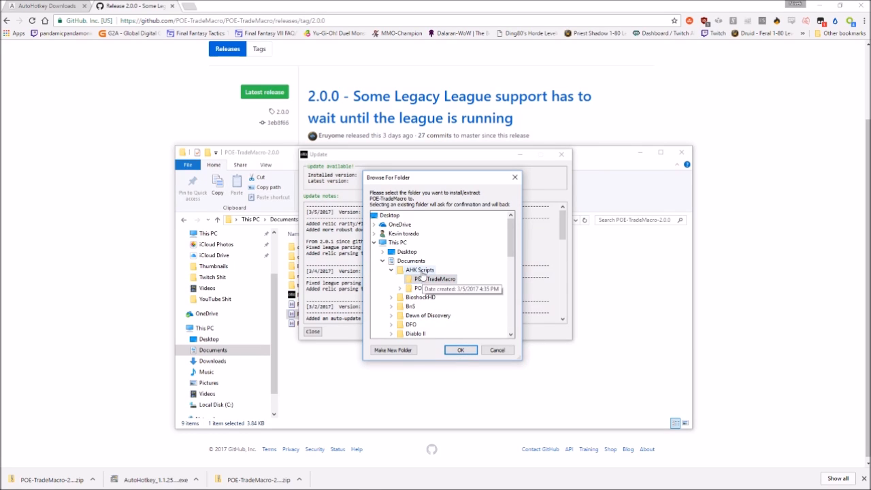
pyautogui.click(461, 350)
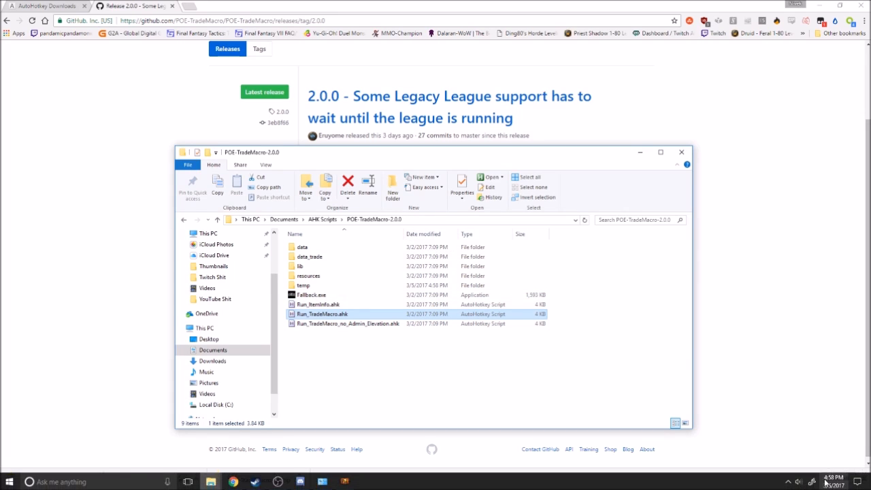
# - Accept the default PoE (Trade) Item Info settings from the TradeMacro tray menu
pyautogui.click(788, 482)
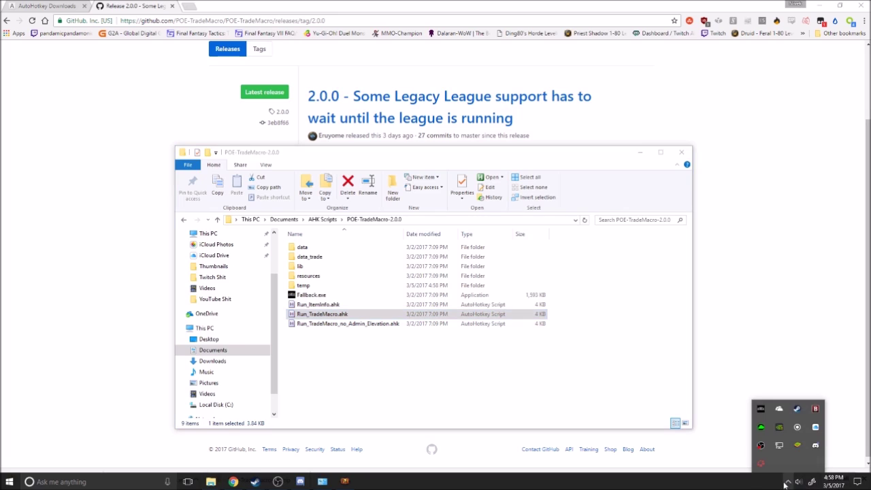
pyautogui.rightClick(762, 409)
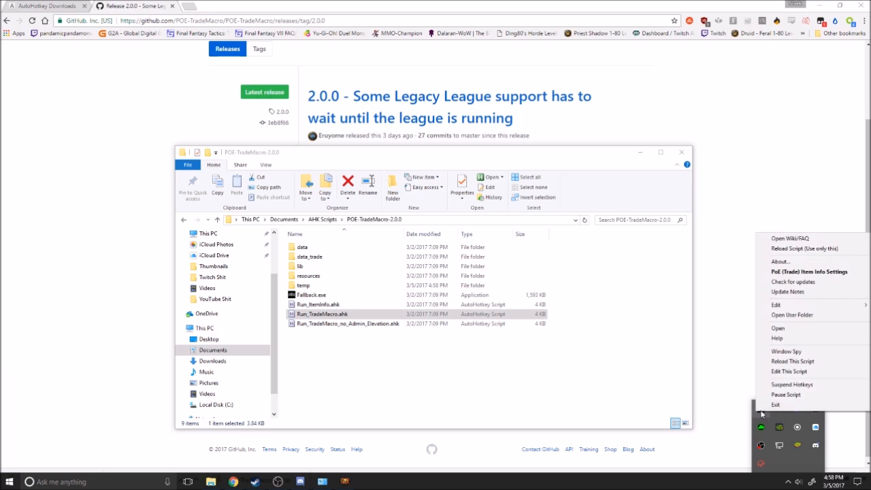
pyautogui.click(802, 273)
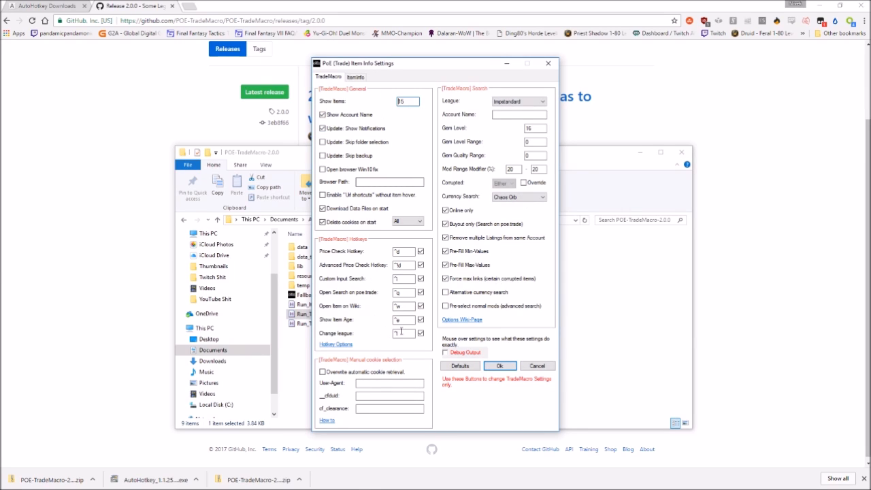
pyautogui.click(499, 367)
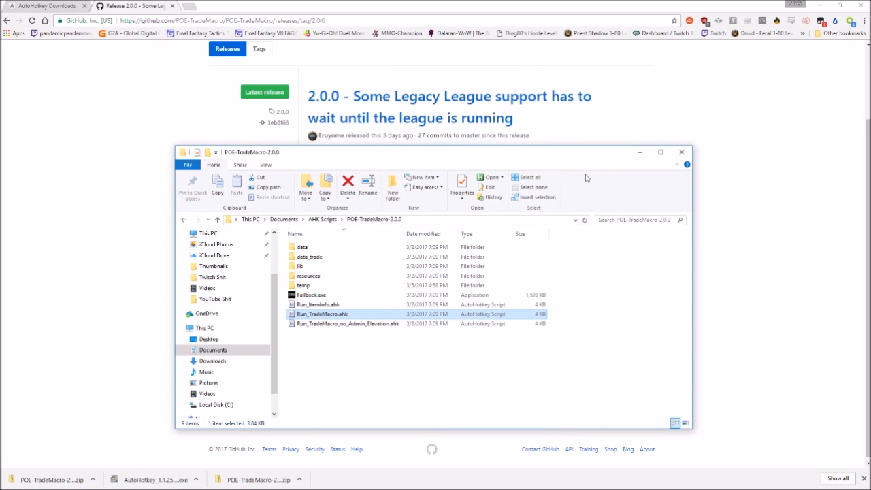
# - Minimize Explorer and return to Path of Exile in the hideout
pyautogui.click(640, 152)
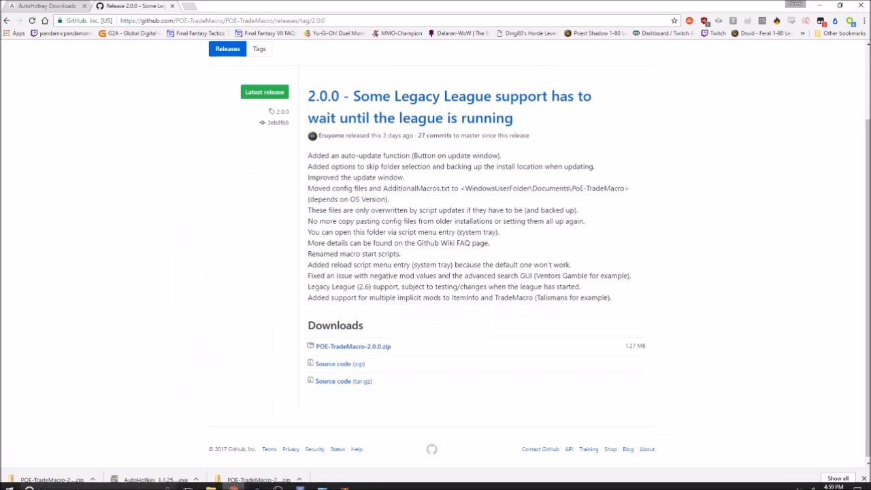
pyautogui.click(346, 480)
pyautogui.click(423, 248)
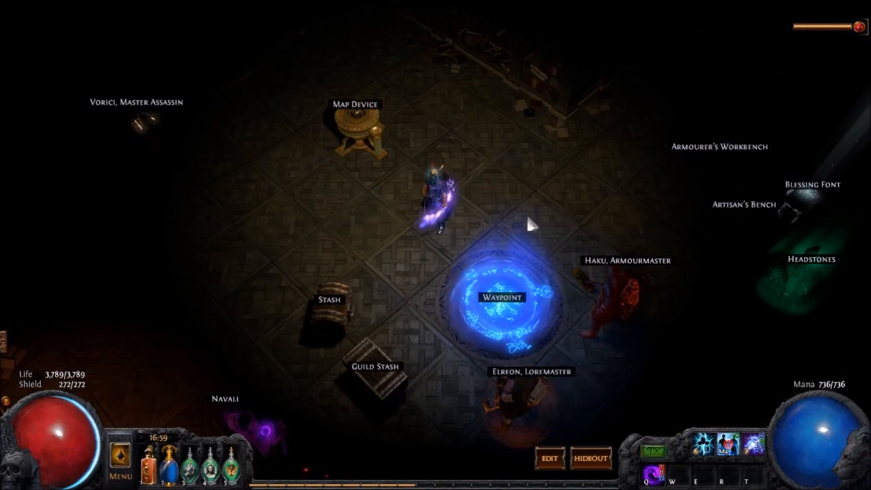
# - With the inventory open, price-check the equipped bow (Ctrl+D) and open its wiki page (Ctrl+W)
pyautogui.press('i')
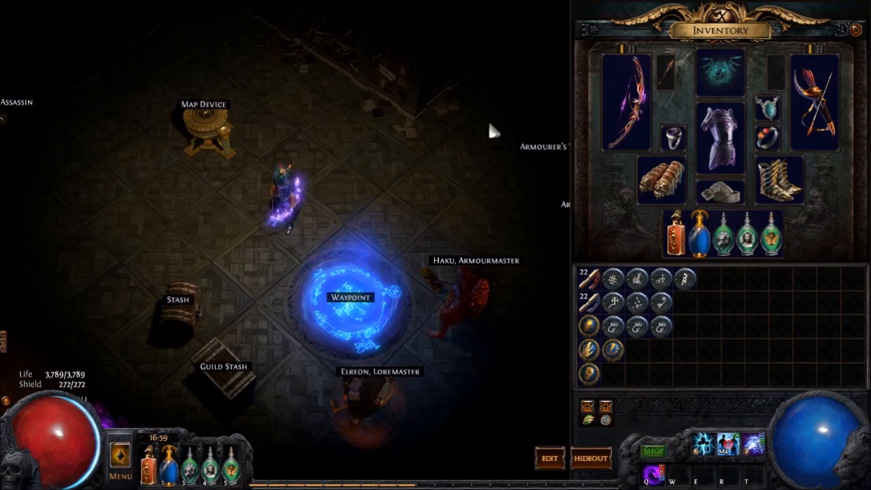
pyautogui.click(297, 98)
pyautogui.click(297, 311)
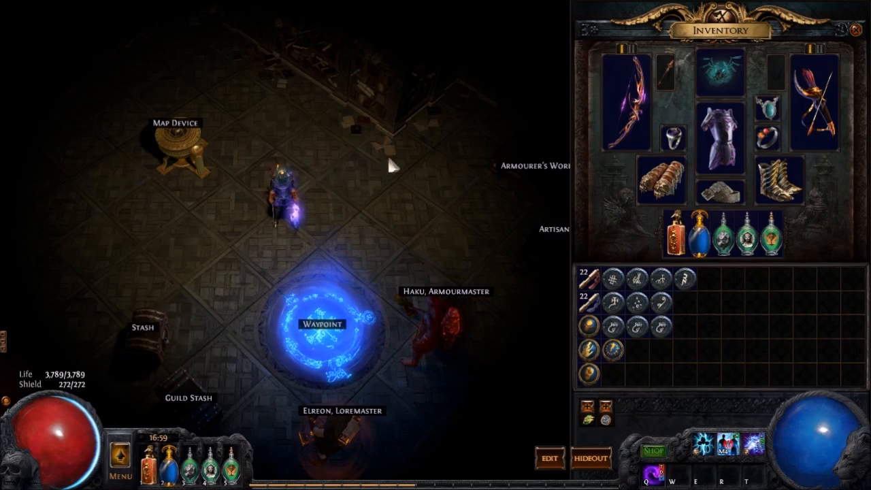
pyautogui.moveTo(626, 102)
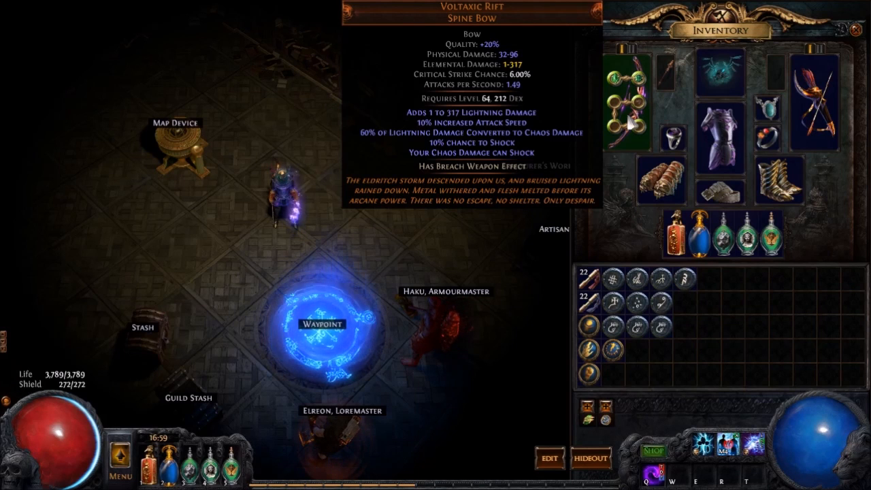
pyautogui.hotkey('ctrl', 'd')
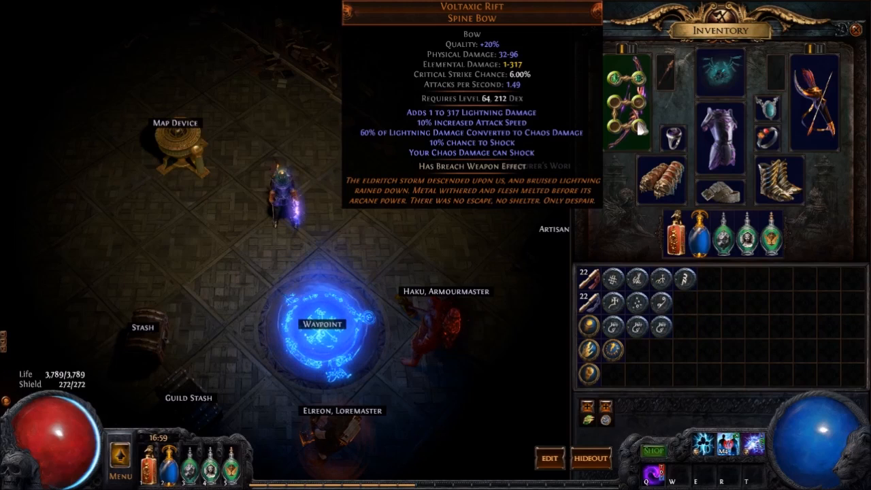
pyautogui.hotkey('ctrl', 'w')
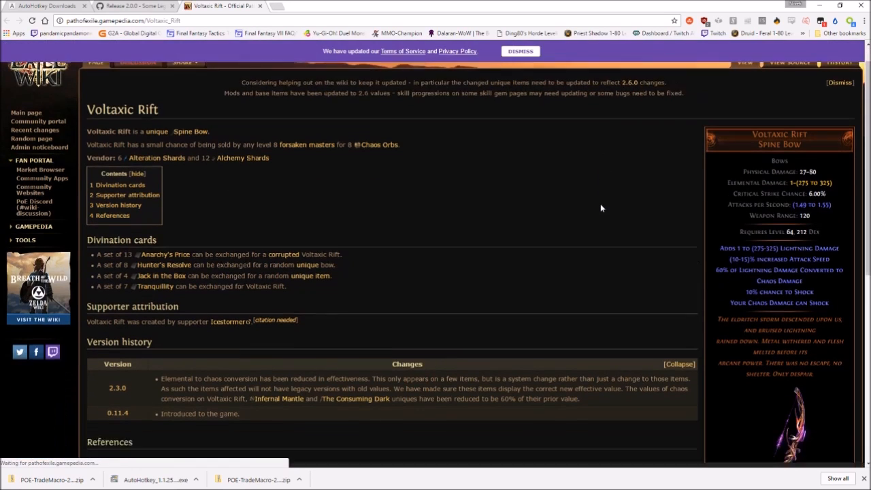
pyautogui.scroll(-1, 600, 204)
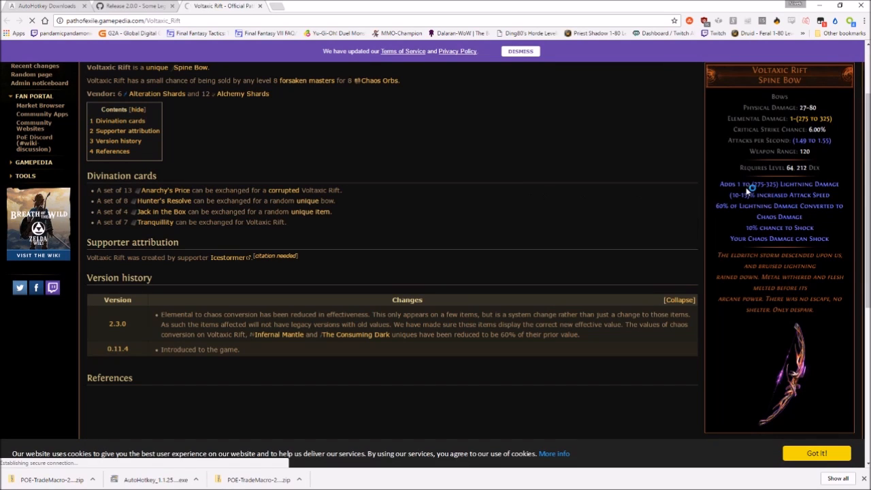
# - Highlight the bow's lightning damage range on the wiki, then return to Path of Exile
pyautogui.doubleClick(758, 184)
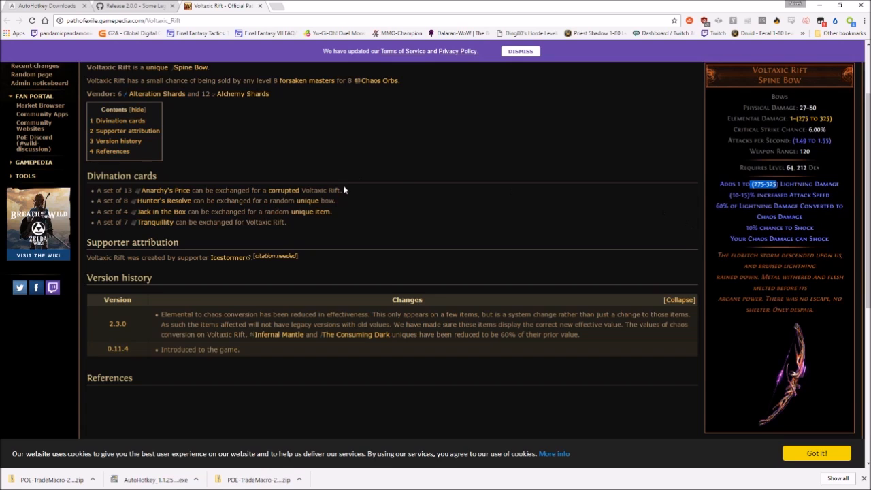
pyautogui.scroll(1, 344, 190)
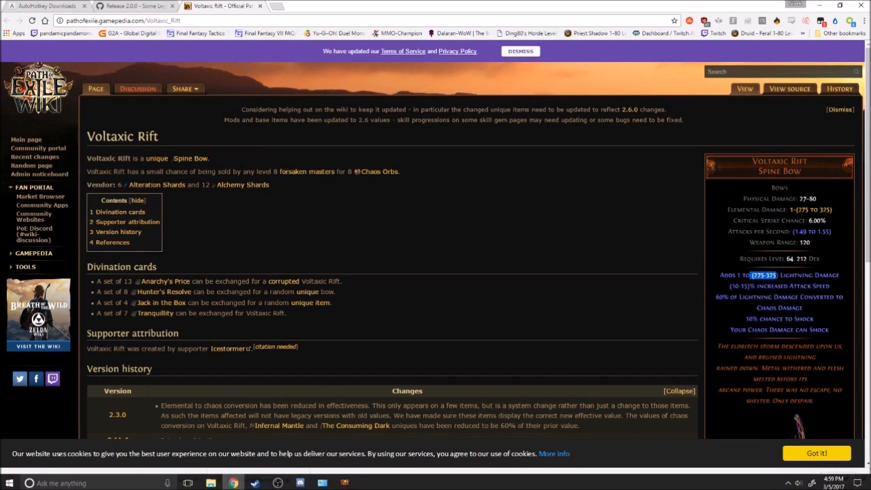
pyautogui.hotkey('alt', 'Tab')
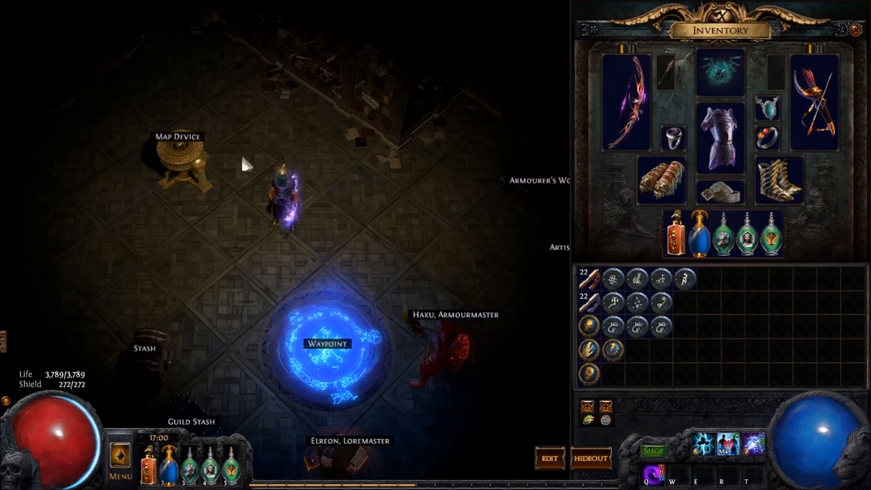
pyautogui.click(224, 208)
pyautogui.moveTo(626, 102)
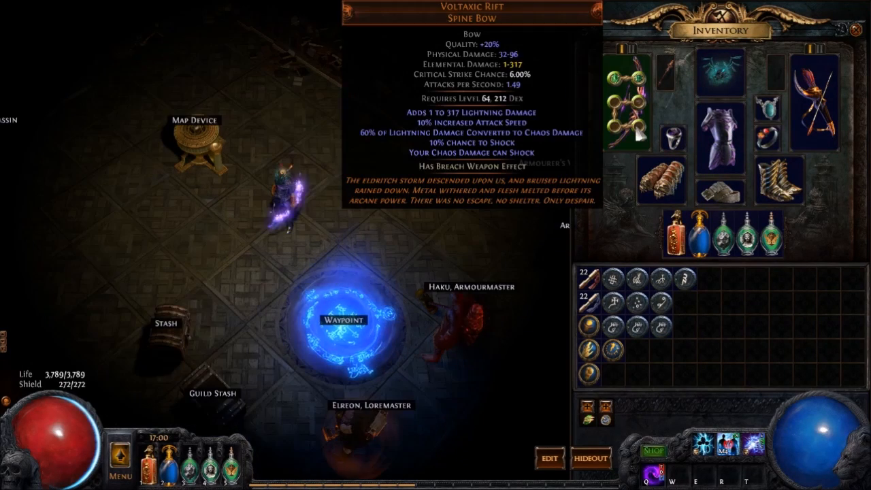
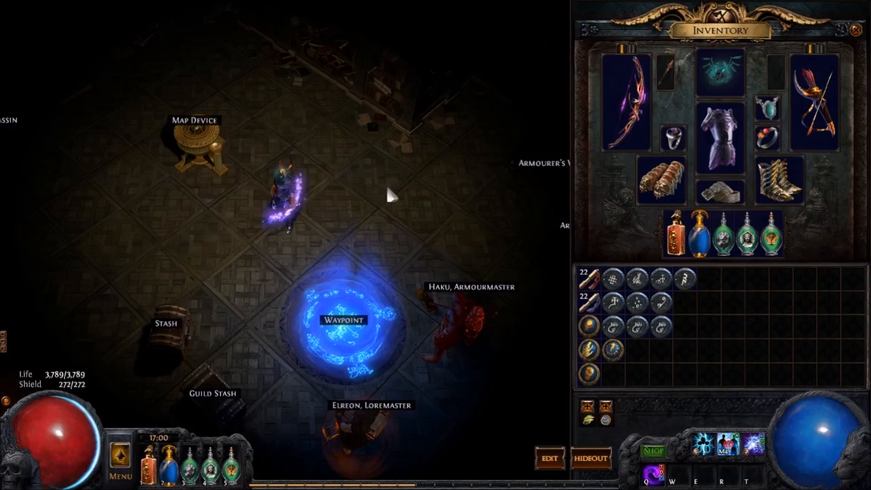
# - Link the equipped Winds of Change Ancient Gauntlets into the chat input
pyautogui.press('Return')
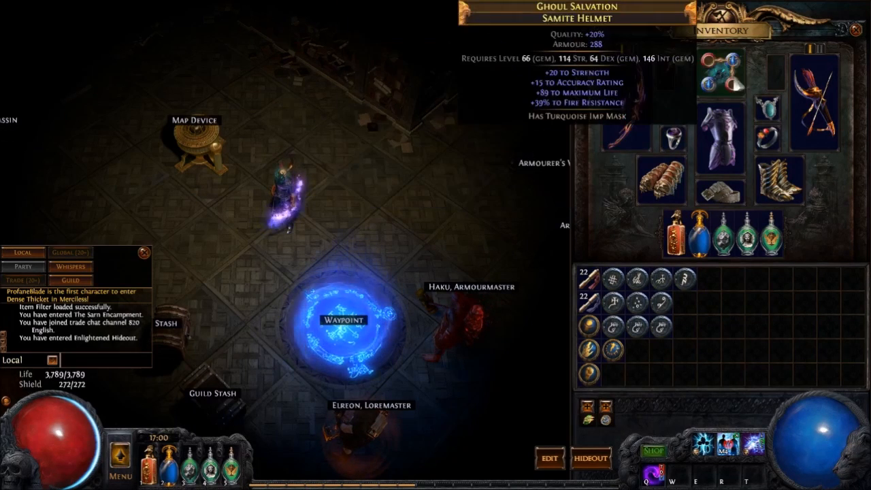
pyautogui.moveTo(661, 179)
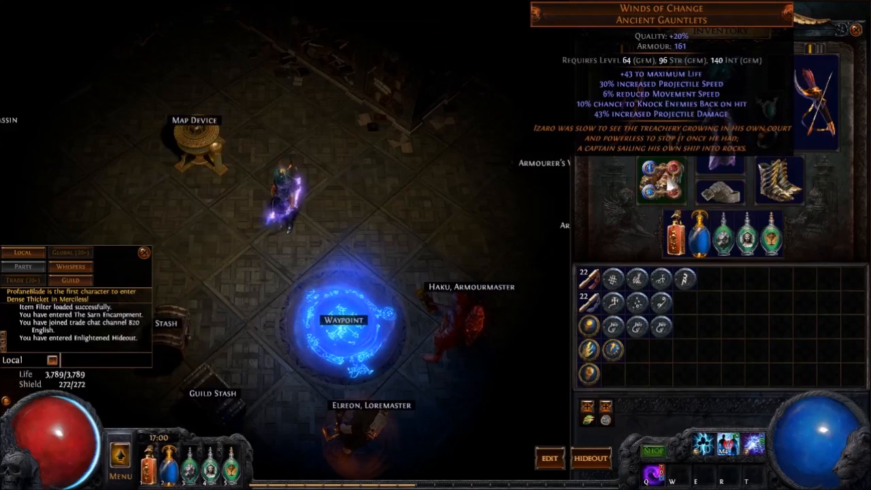
pyautogui.keyDown('ctrl'); pyautogui.click(670, 180); pyautogui.keyUp('ctrl')
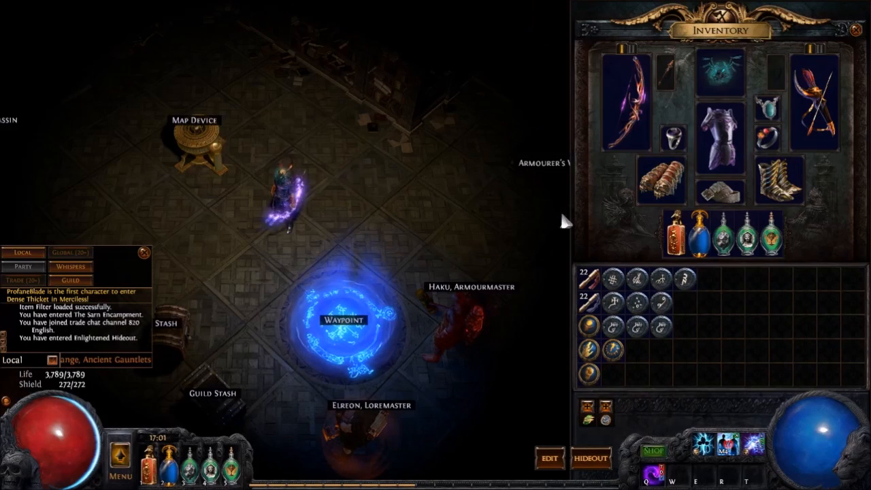
# - Post the gauntlets link to local chat and price-check it with the Ctrl+D macro
pyautogui.press('Return')
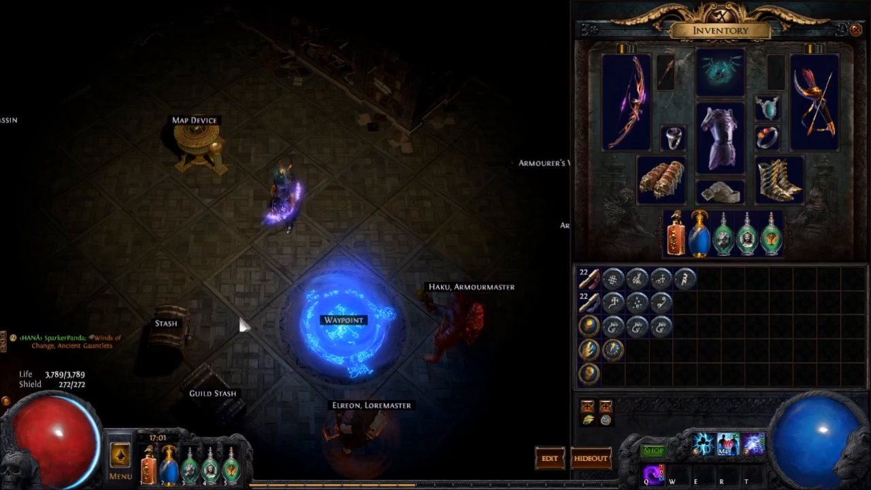
pyautogui.press('Return')
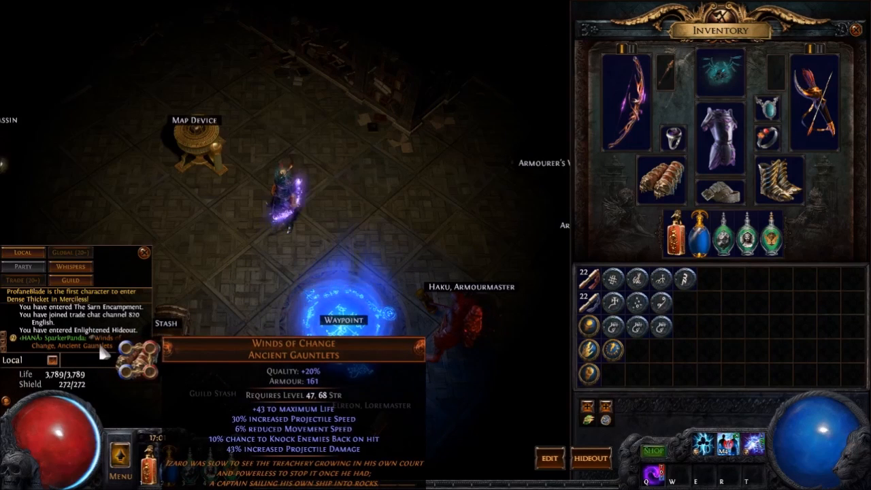
pyautogui.hotkey('ctrl', 'd')
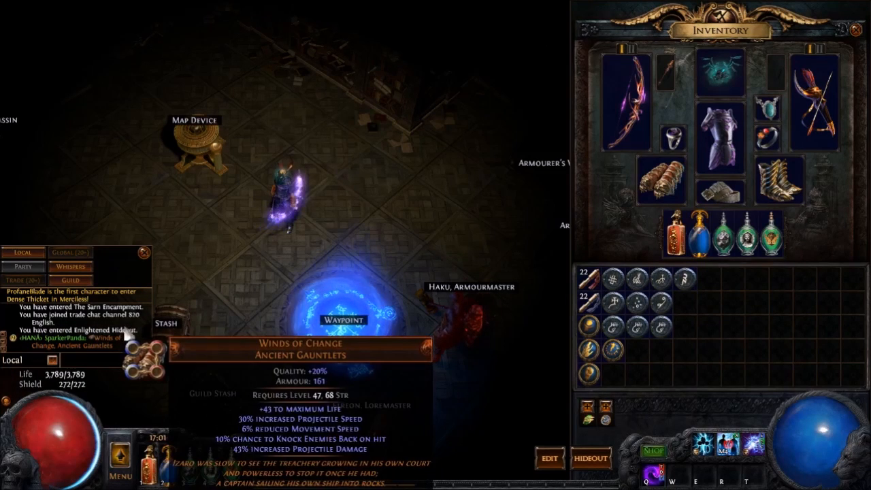
# - Close chat and walk the character around the hideout to just above the waypoint
pyautogui.click(327, 163)
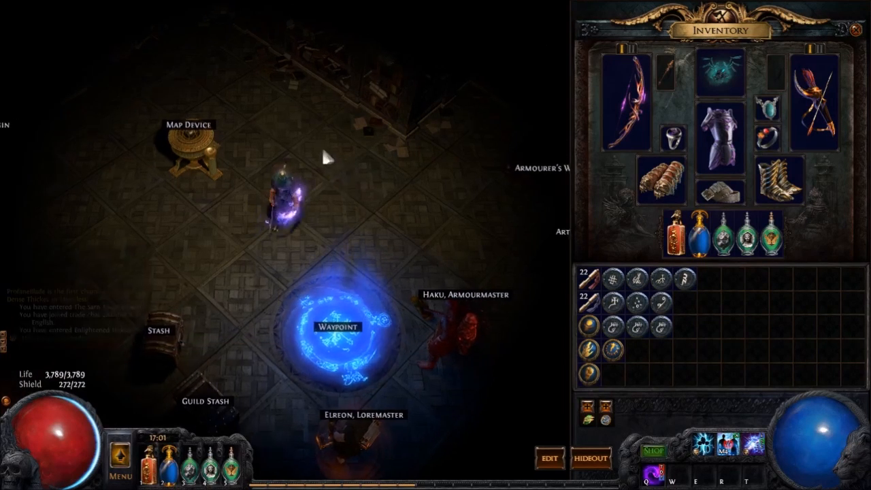
pyautogui.click(283, 270)
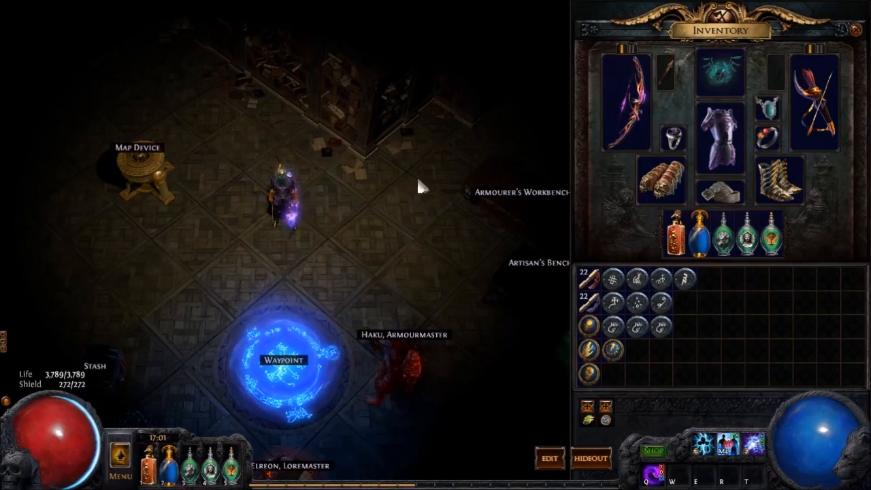
pyautogui.click(253, 235)
pyautogui.click(286, 156)
pyautogui.click(340, 298)
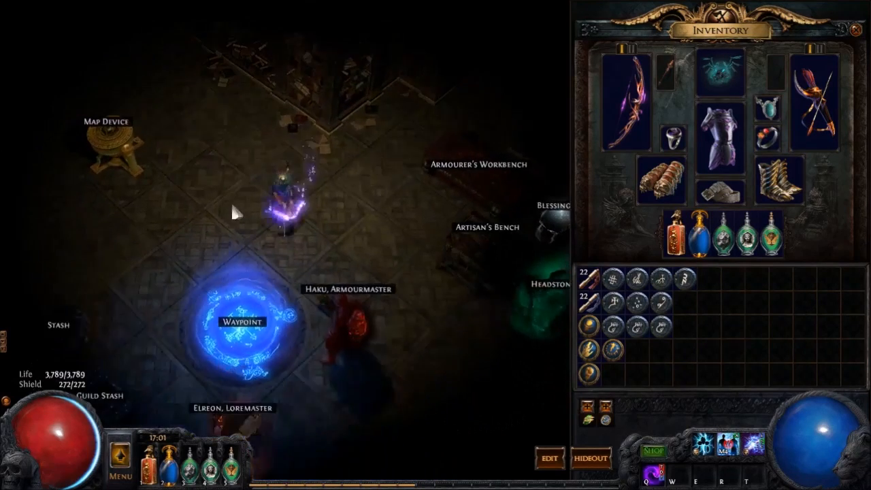
pyautogui.click(239, 222)
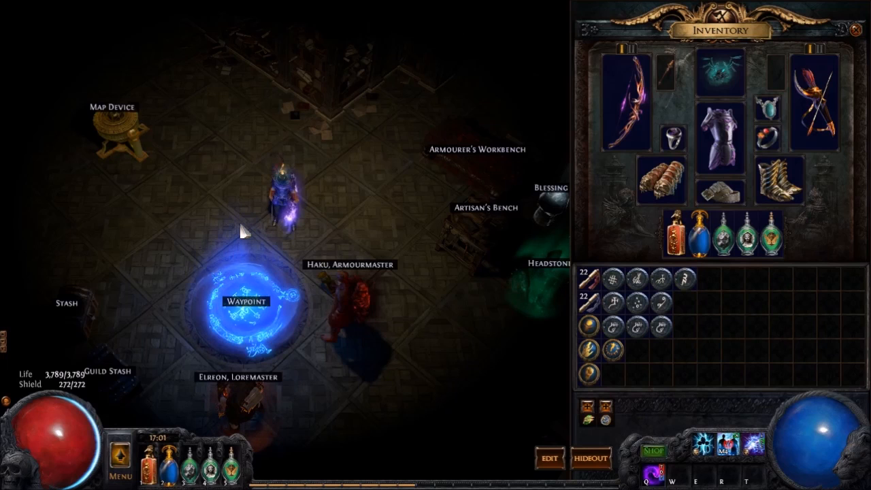